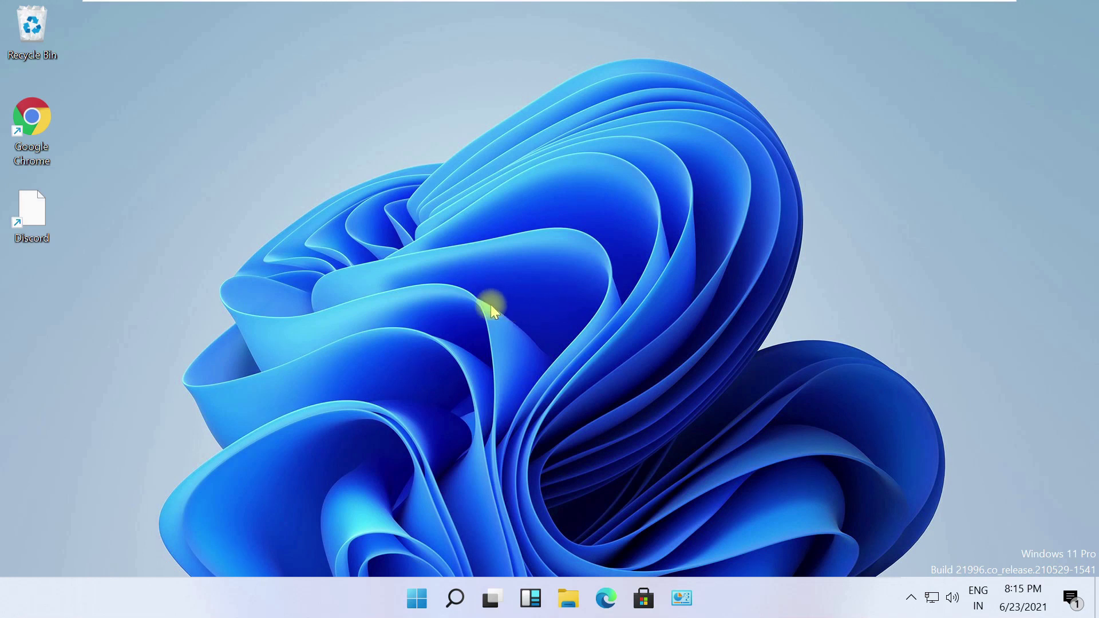
Launch the Run app from Windows Search and clear its prefilled command for msconfig.
{"action": "left_click", "coordinate": [454, 599]}
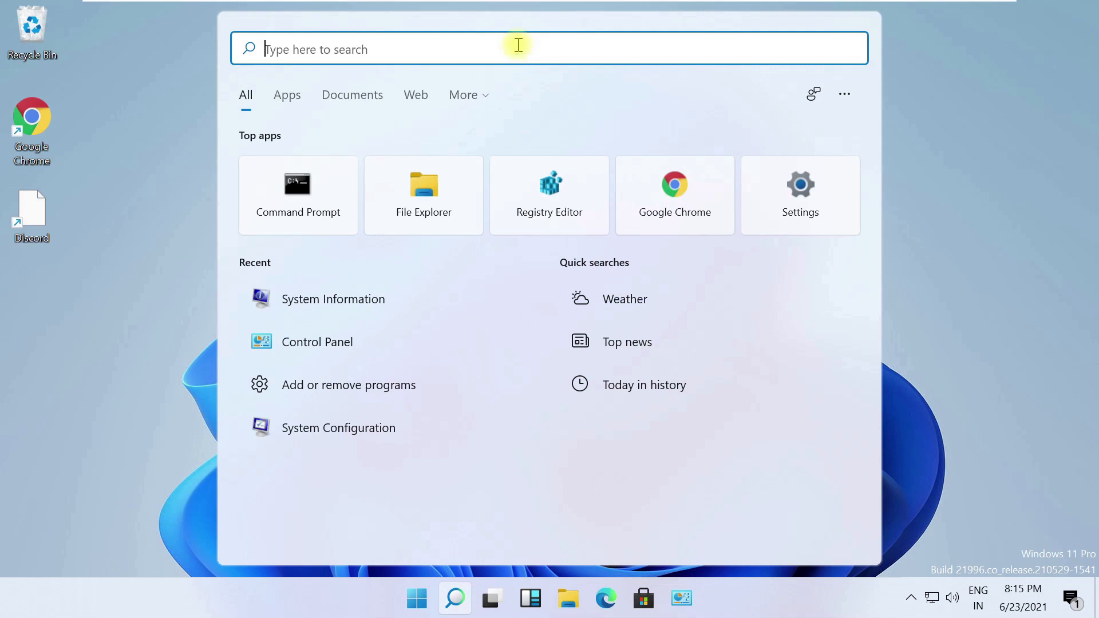
{"action": "type", "text": "Run"}
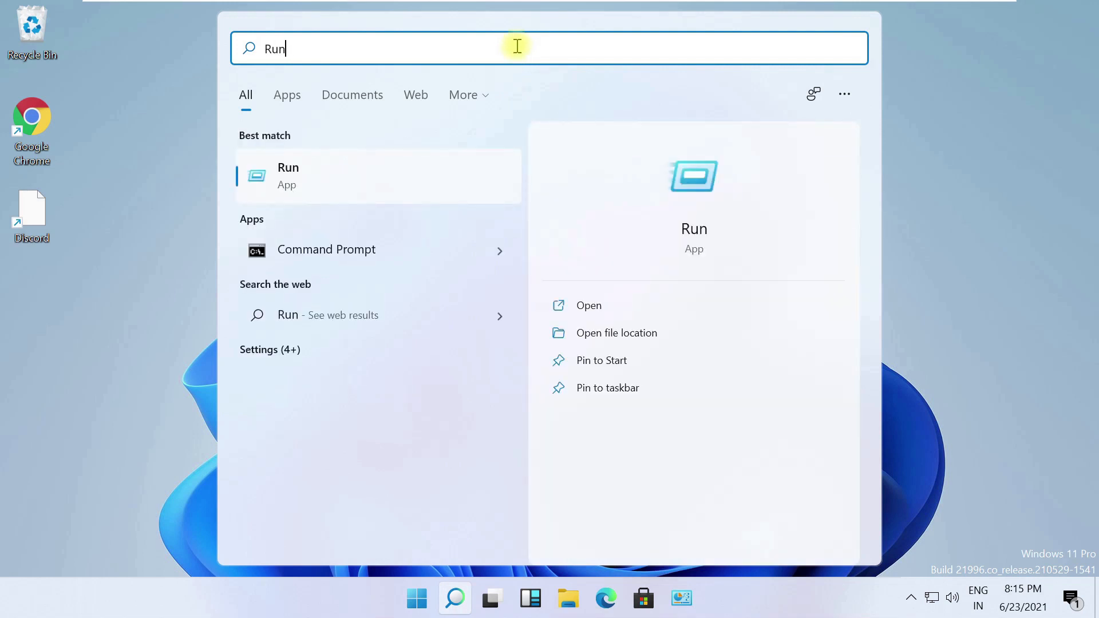
{"action": "left_click", "coordinate": [400, 176]}
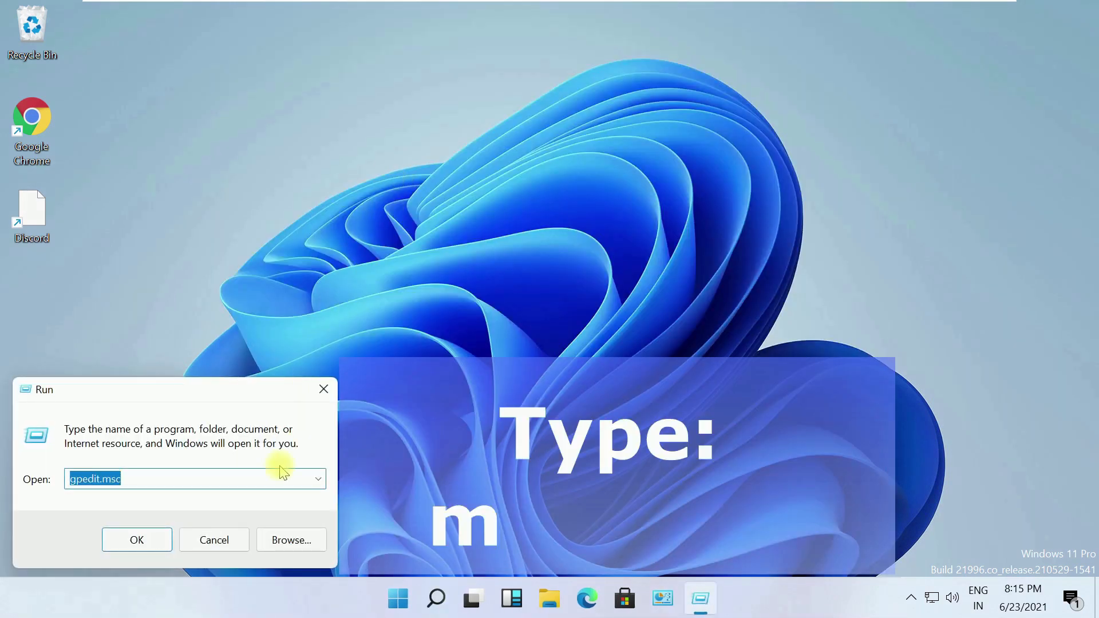
{"action": "key", "text": "BackSpace"}
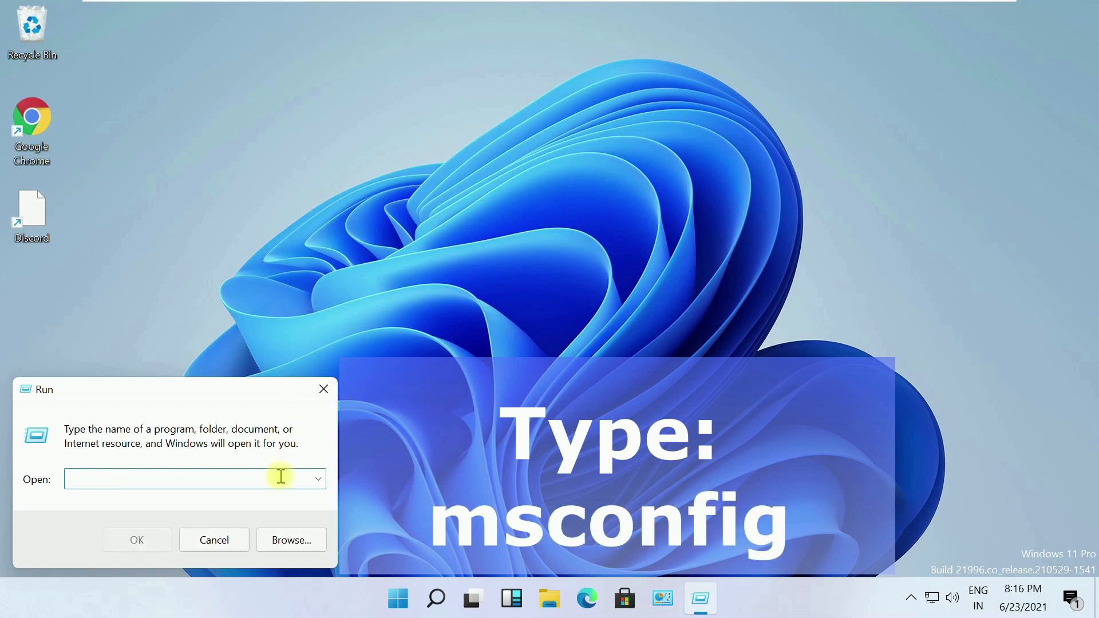
{"action": "type", "text": "msconfig"}
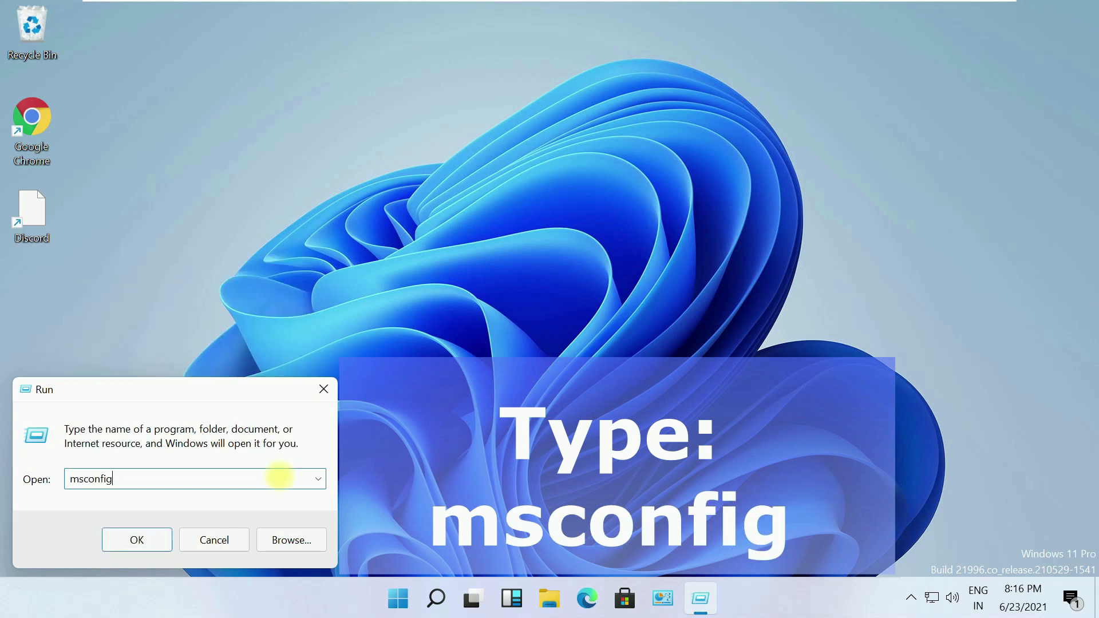
Enable Safe boot (Minimal) on the Boot tab, apply it and confirm with OK.
{"action": "left_click", "coordinate": [136, 539]}
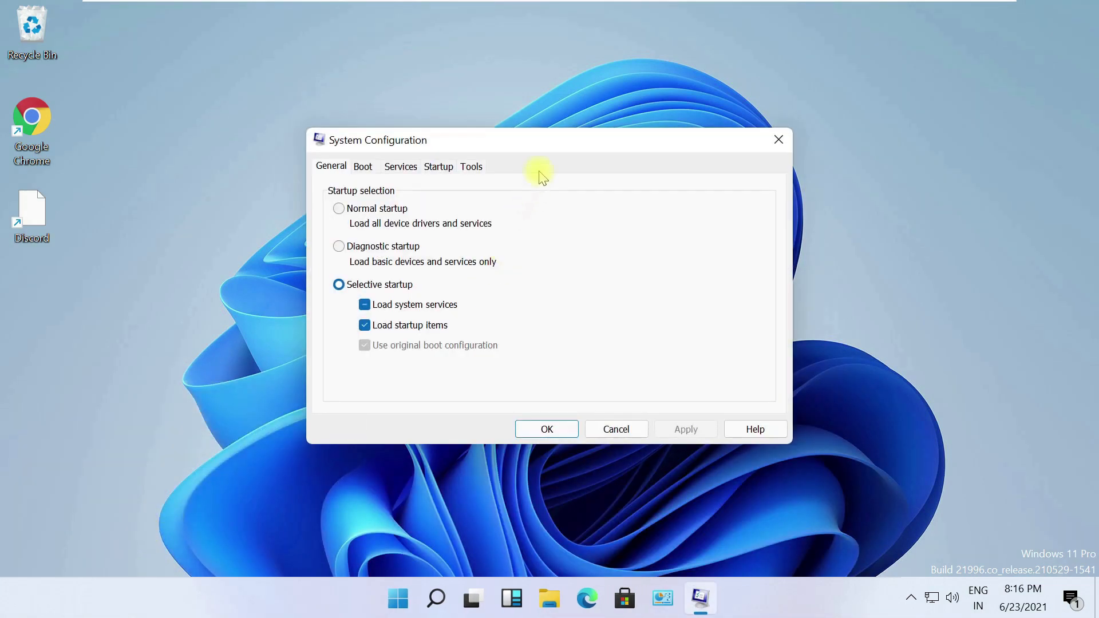
{"action": "left_click_drag", "start_coordinate": [553, 142], "coordinate": [554, 129]}
{"action": "left_click", "coordinate": [363, 154]}
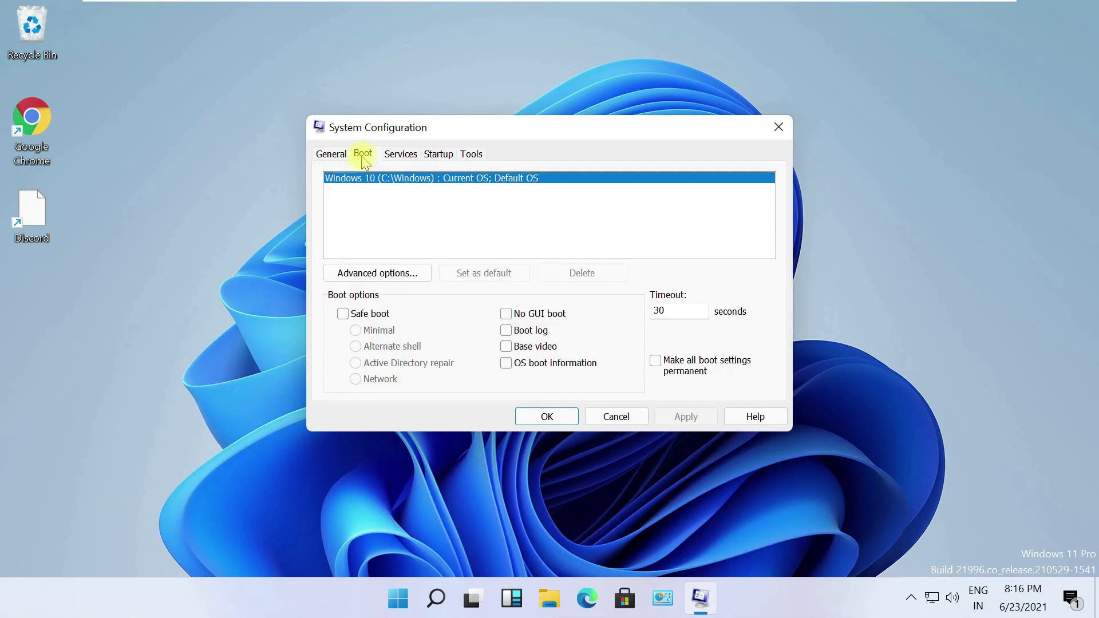
{"action": "left_click", "coordinate": [342, 313]}
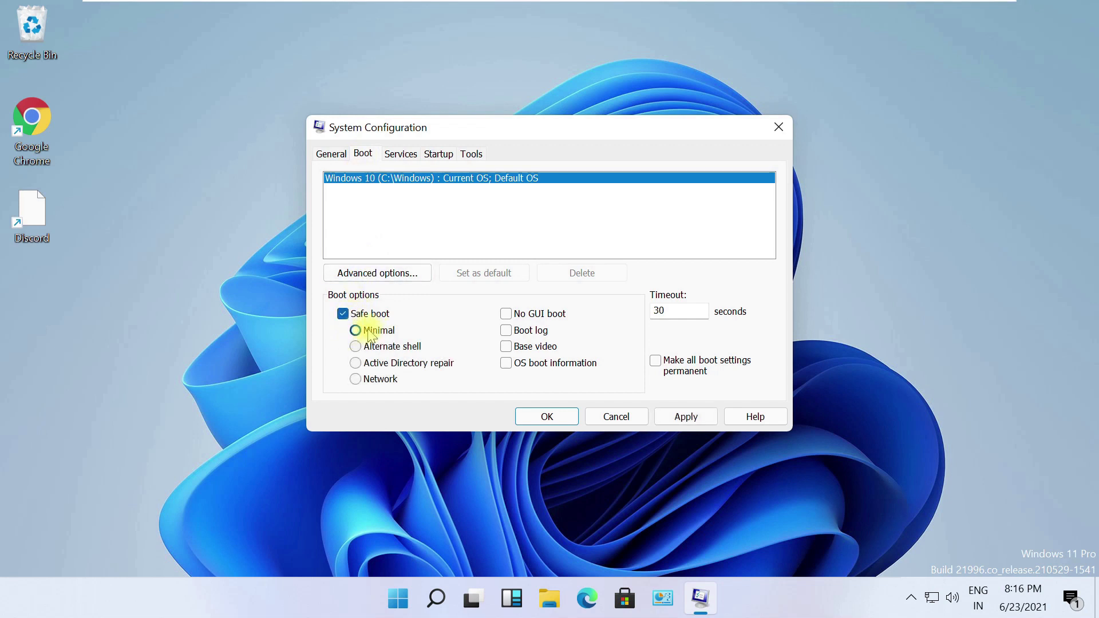
{"action": "left_click", "coordinate": [686, 416]}
{"action": "left_click", "coordinate": [546, 416]}
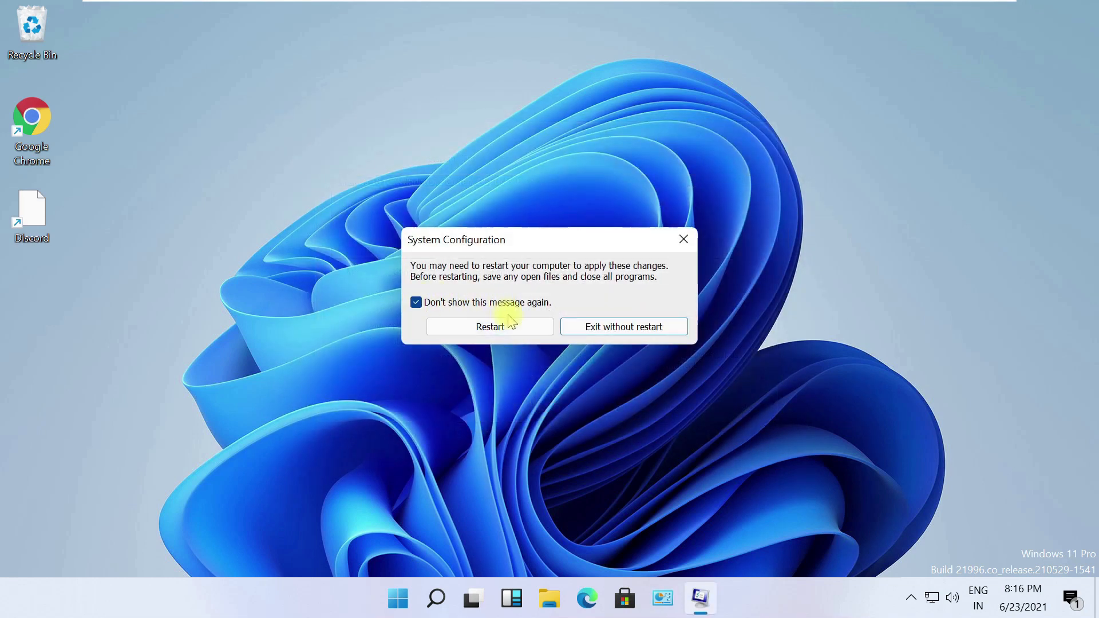
Restart now from the prompt and sign back in to the Safe Mode desktop.
{"action": "left_click", "coordinate": [489, 327]}
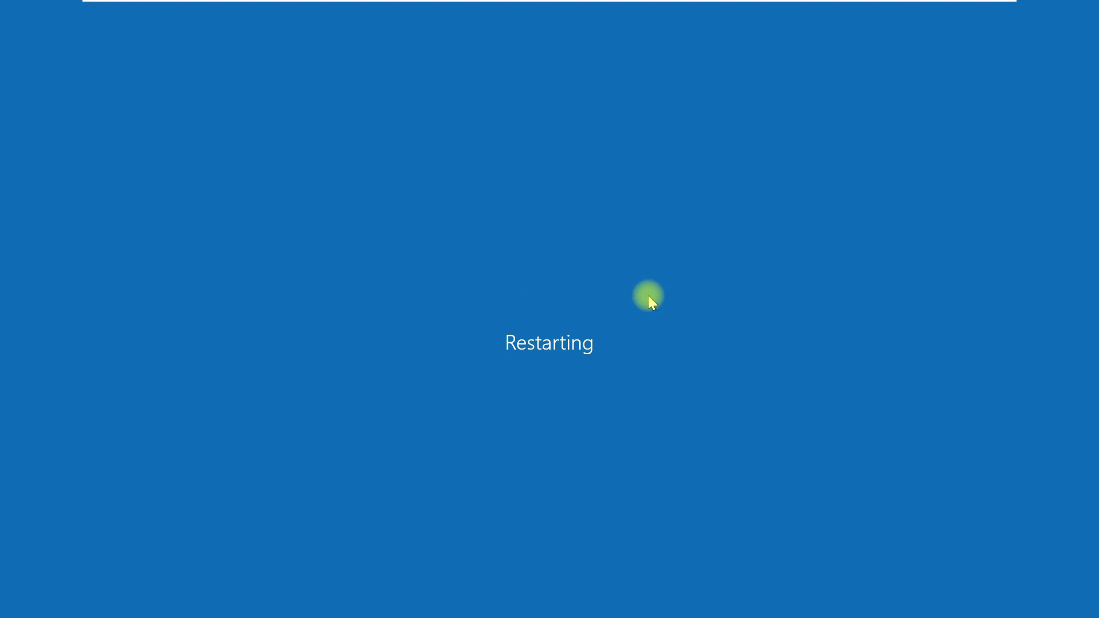
{"action": "type", "text": "****"}
{"action": "key", "text": "Return"}
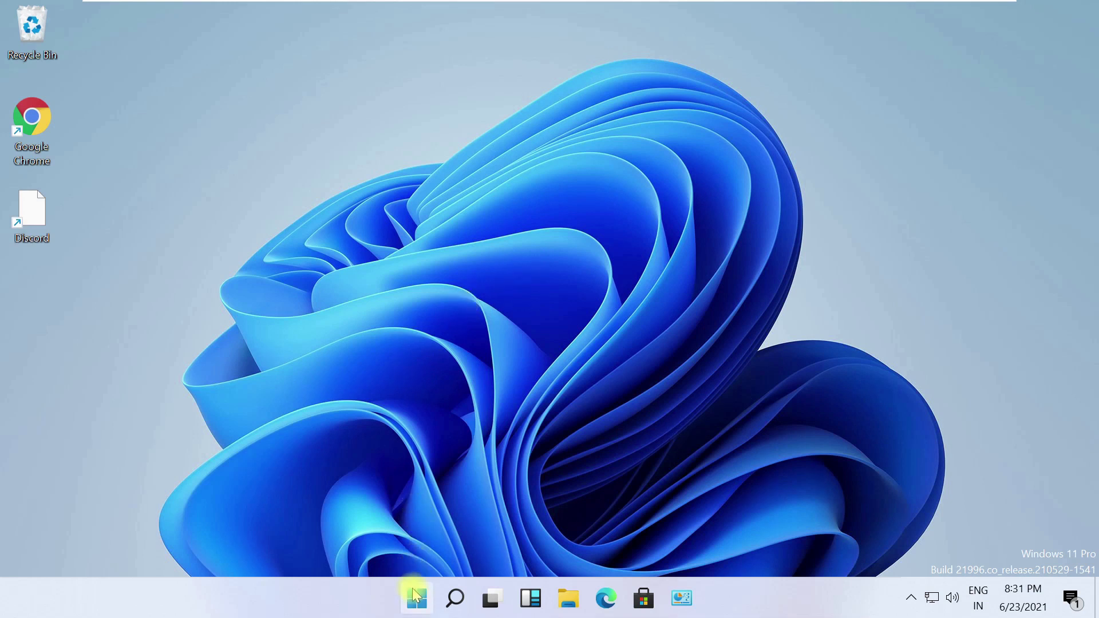
Shift-Restart from the Start menu's power options into the recovery environment.
{"action": "left_click", "coordinate": [416, 599]}
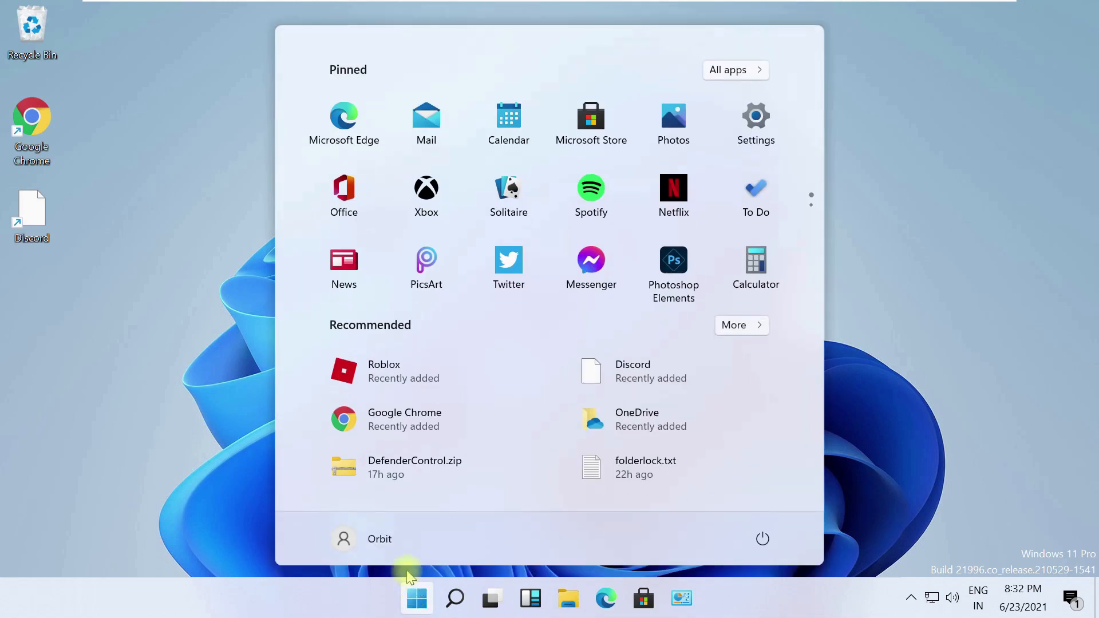
{"action": "left_click", "coordinate": [763, 541]}
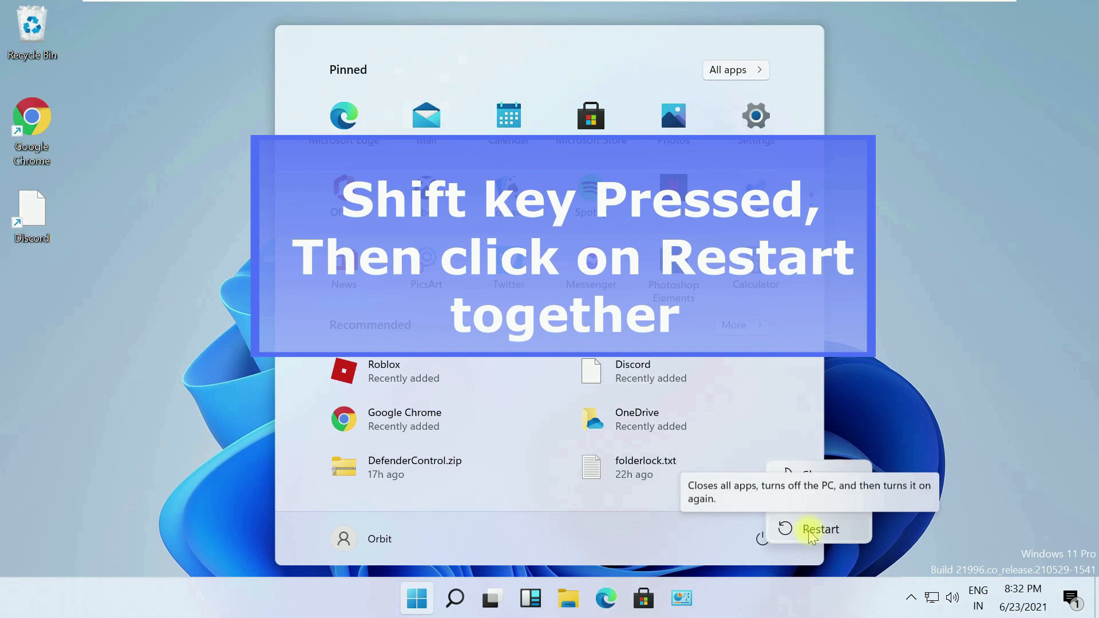
{"action": "left_click", "coordinate": [811, 530], "text": "shift"}
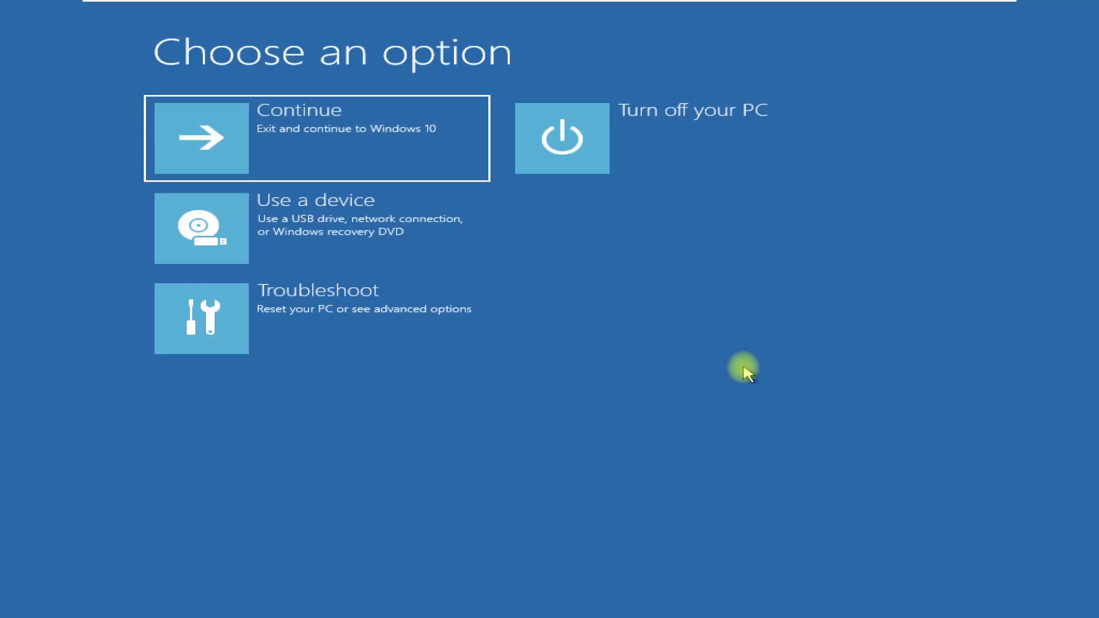
Go through Troubleshoot and Advanced options to Startup Settings and restart from there.
{"action": "left_click", "coordinate": [266, 317]}
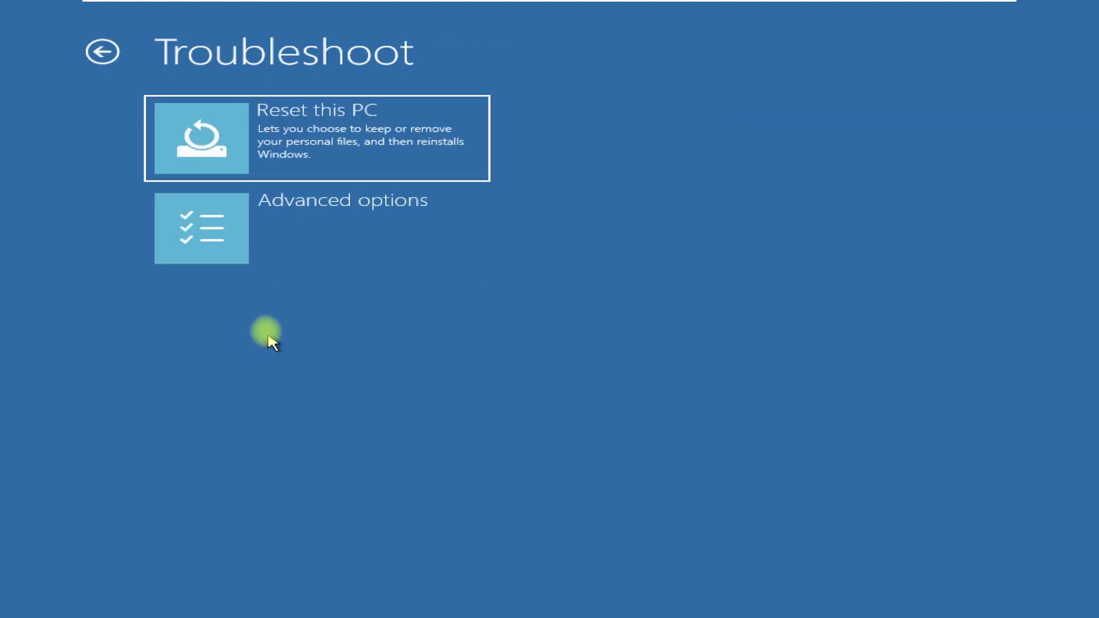
{"action": "left_click", "coordinate": [258, 238]}
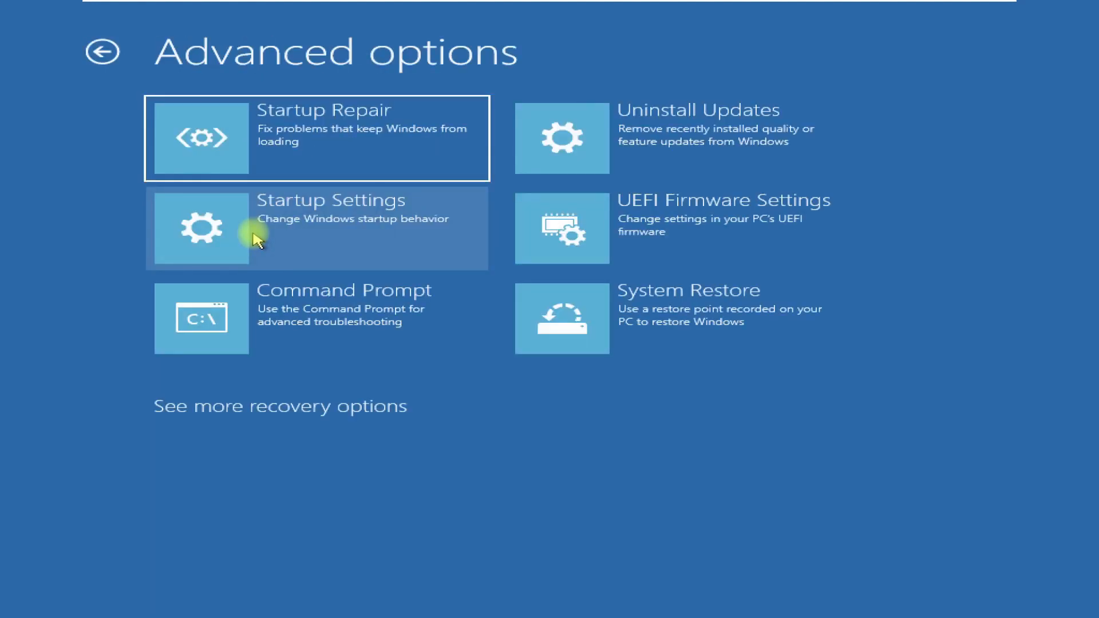
{"action": "left_click", "coordinate": [256, 236]}
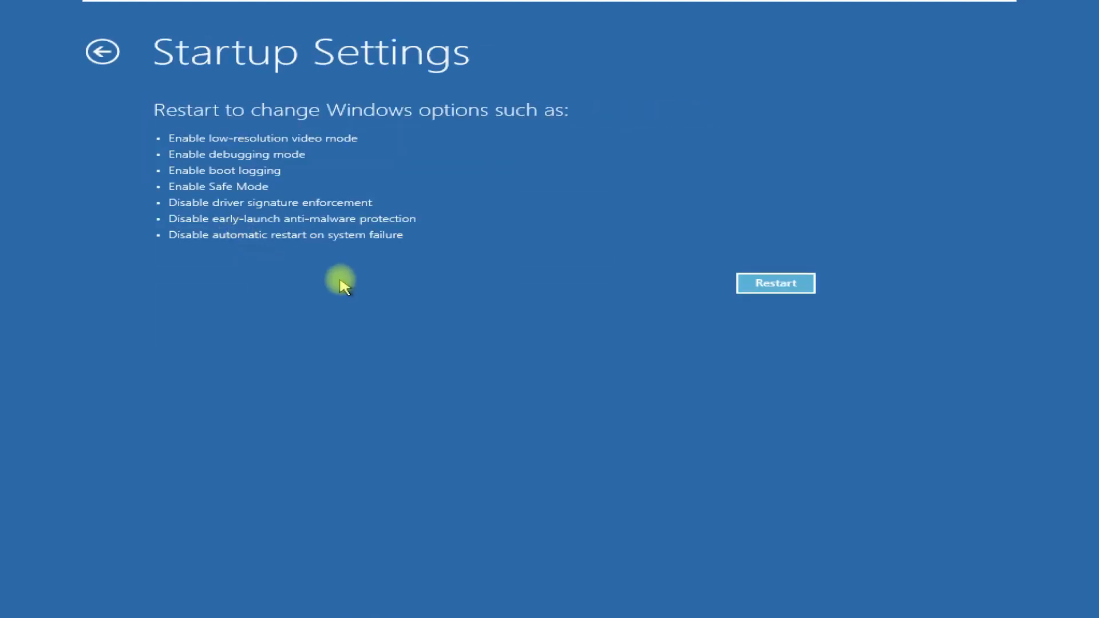
{"action": "left_click", "coordinate": [774, 284]}
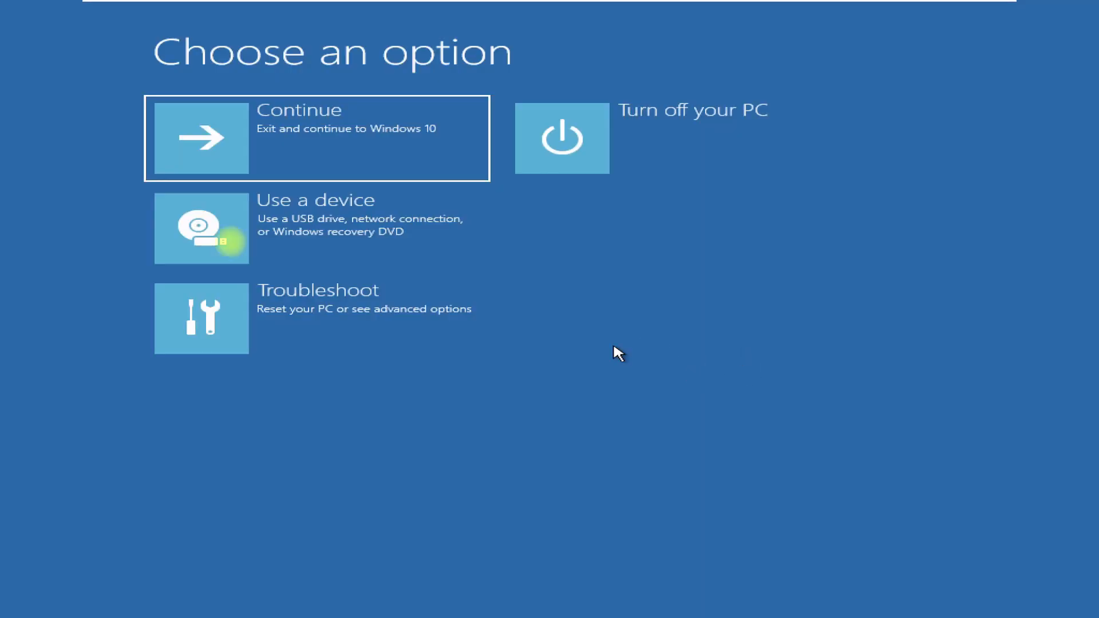
Return through Troubleshoot and Advanced options to the Startup Settings restart page.
{"action": "left_click", "coordinate": [267, 342]}
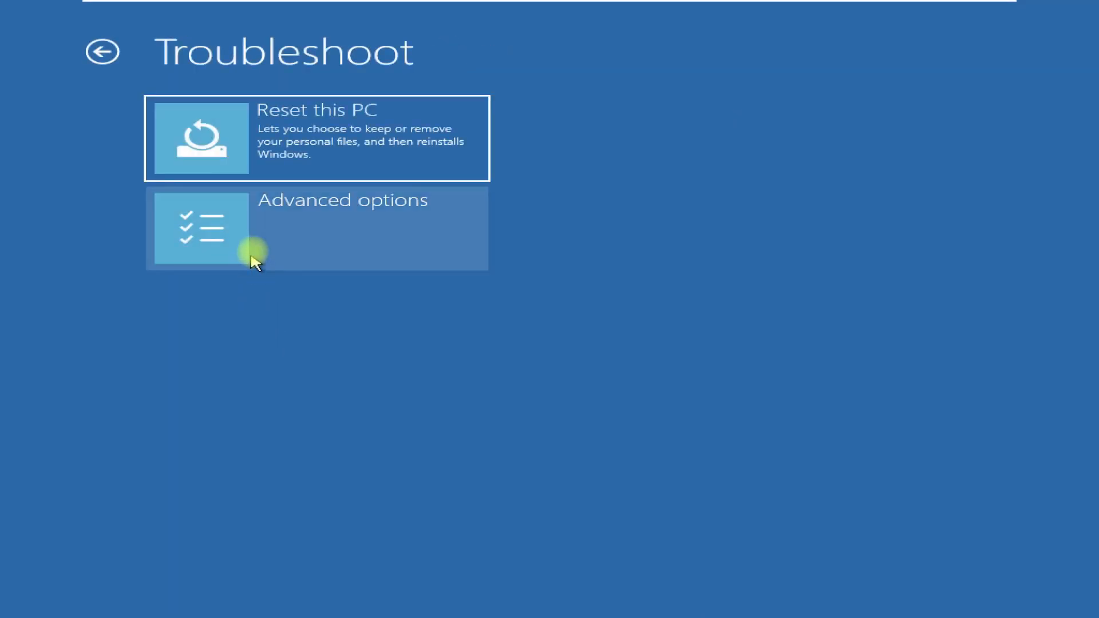
{"action": "left_click", "coordinate": [253, 233]}
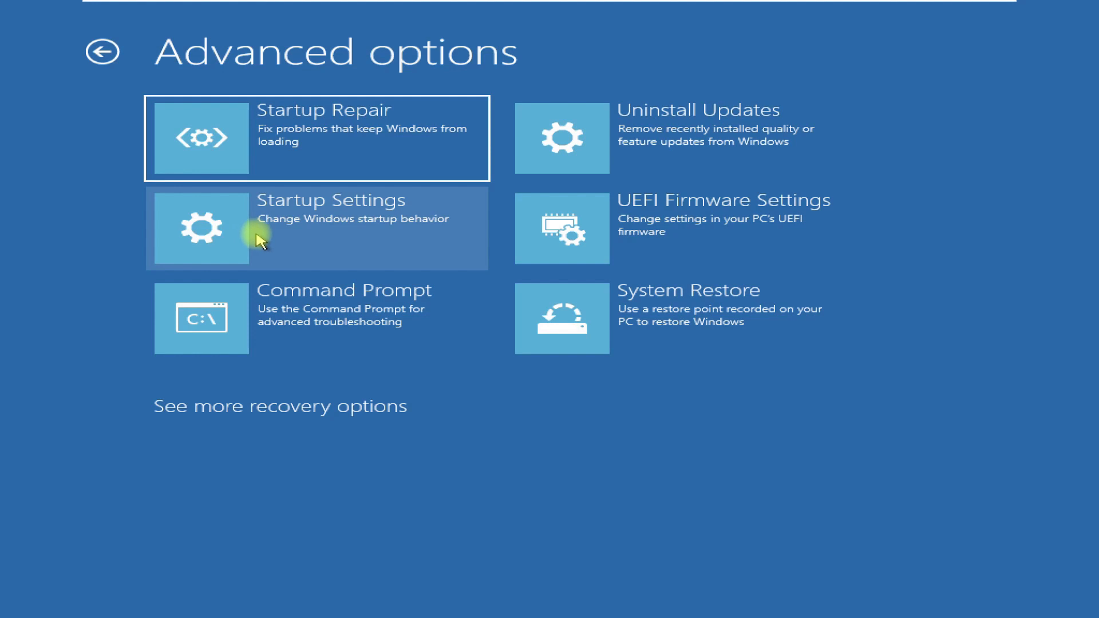
{"action": "left_click", "coordinate": [249, 233]}
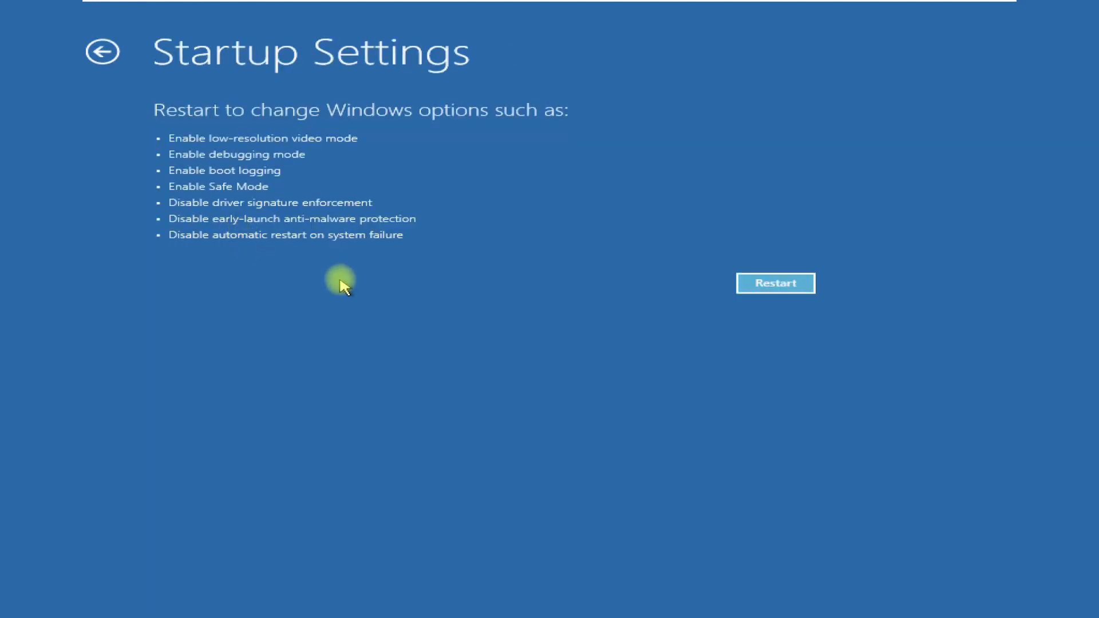